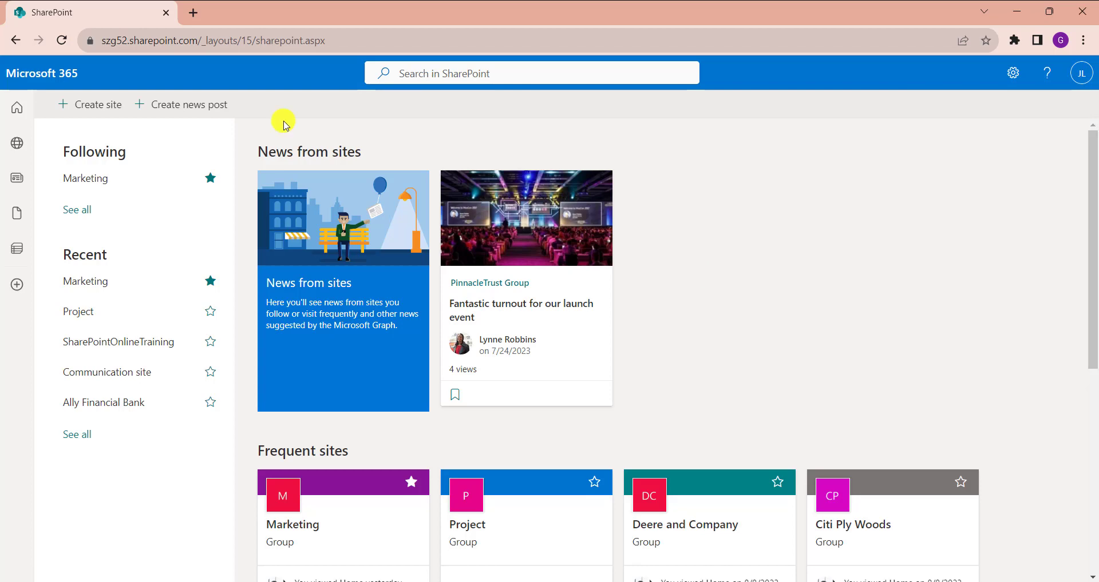
- Start creating a communication site and name it Social Corners
left_click(103, 108)
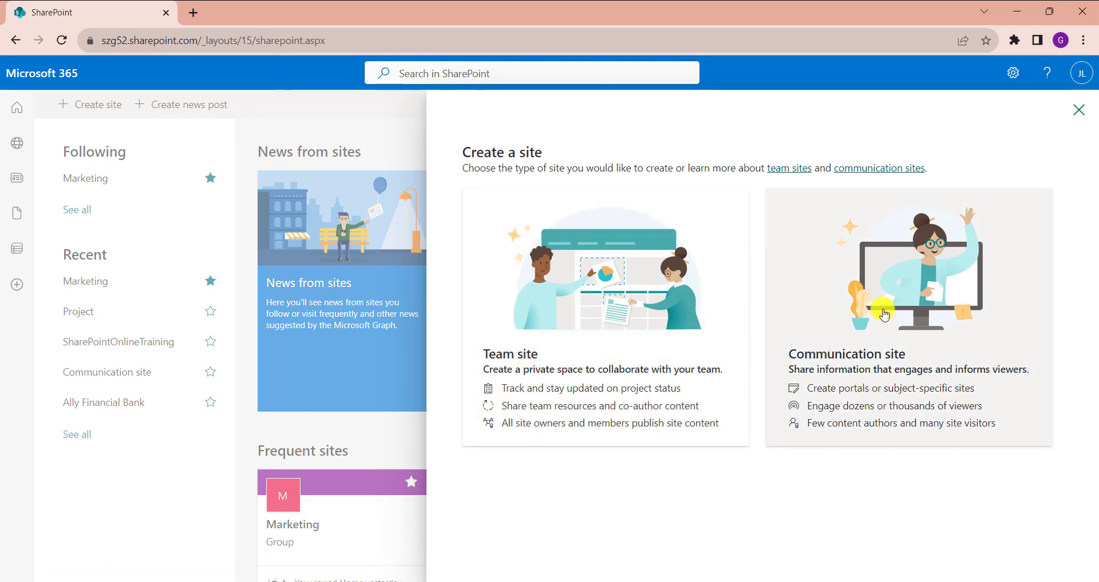
left_click(905, 317)
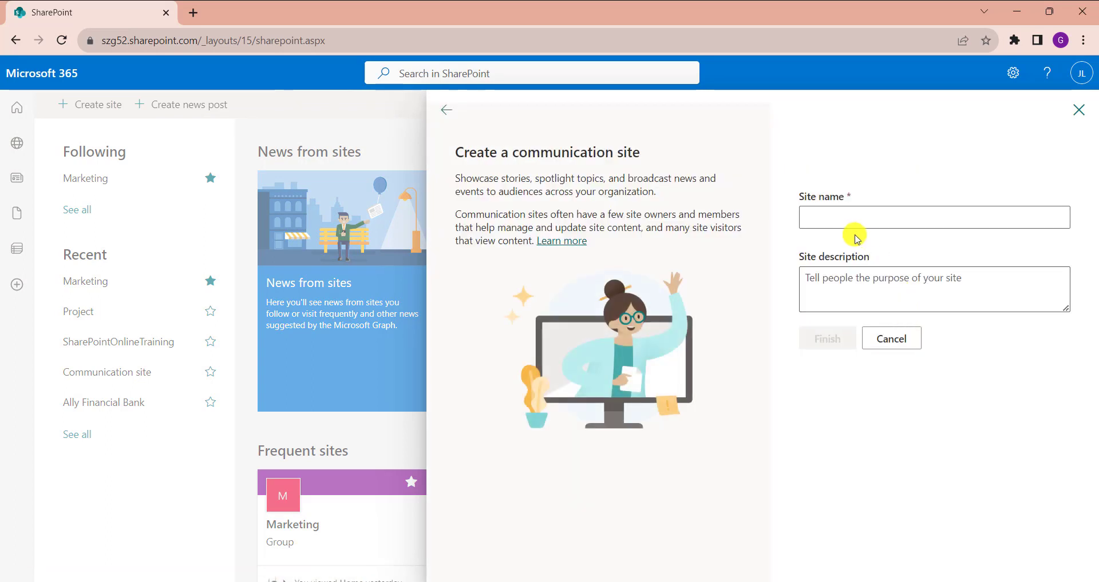
left_click(840, 216)
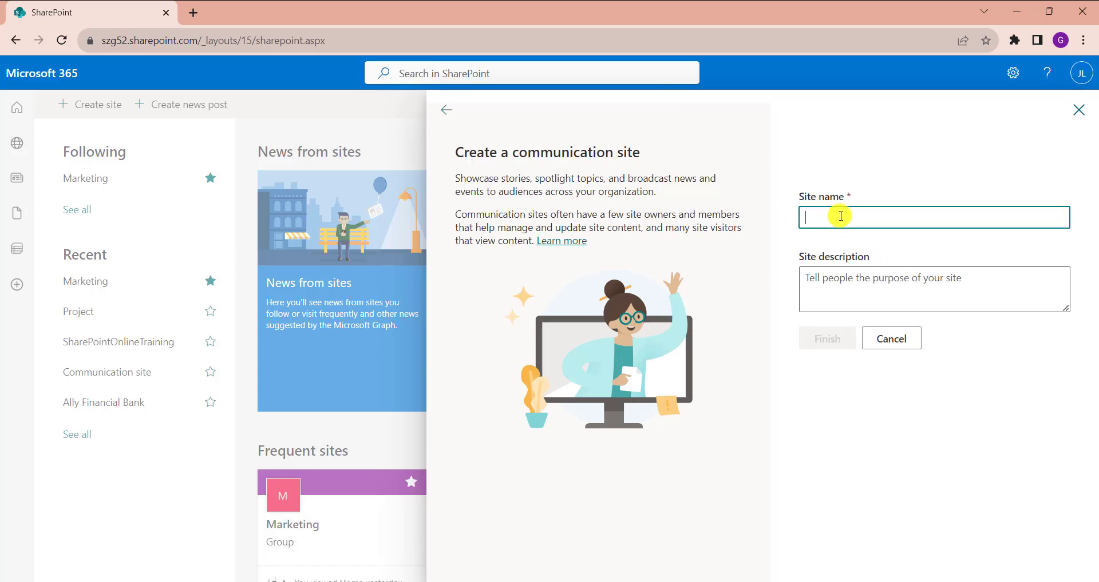
type("Social ")
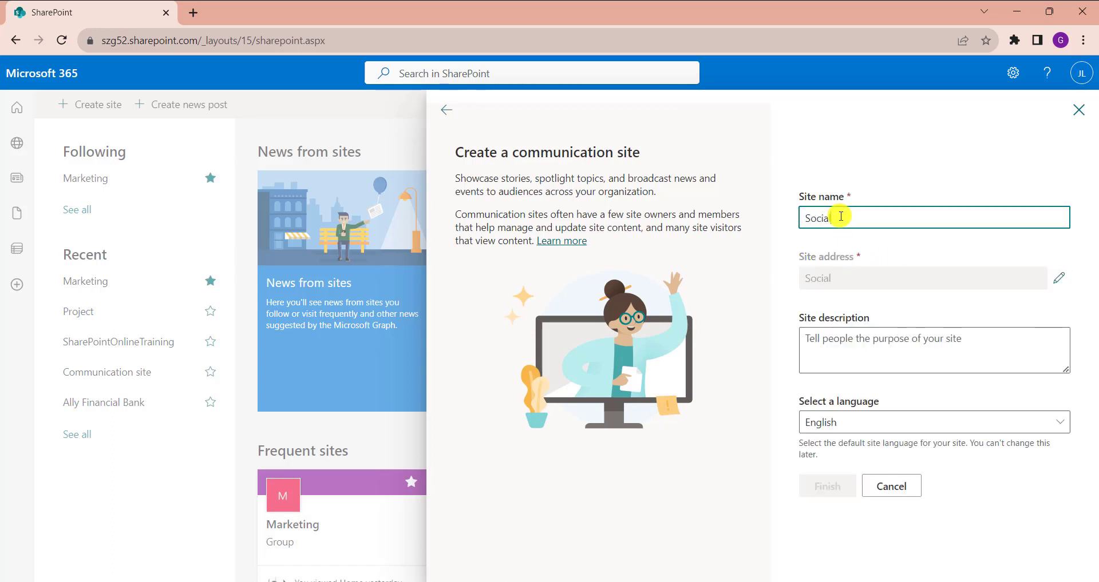
type("Corners")
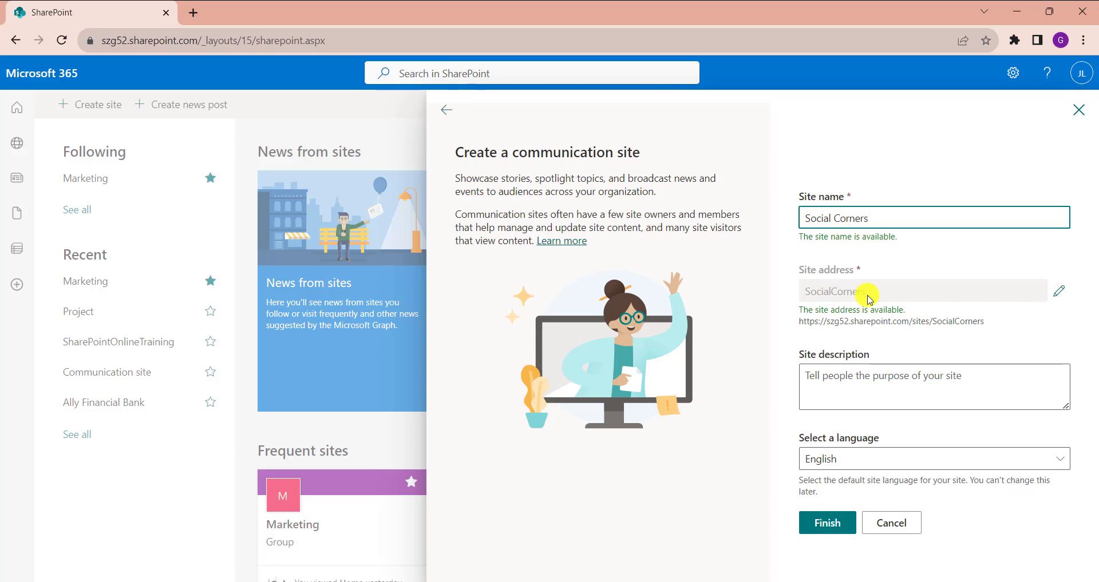
- Keep English as the default language and finish creating the Social Corners site with no description
left_click(892, 350)
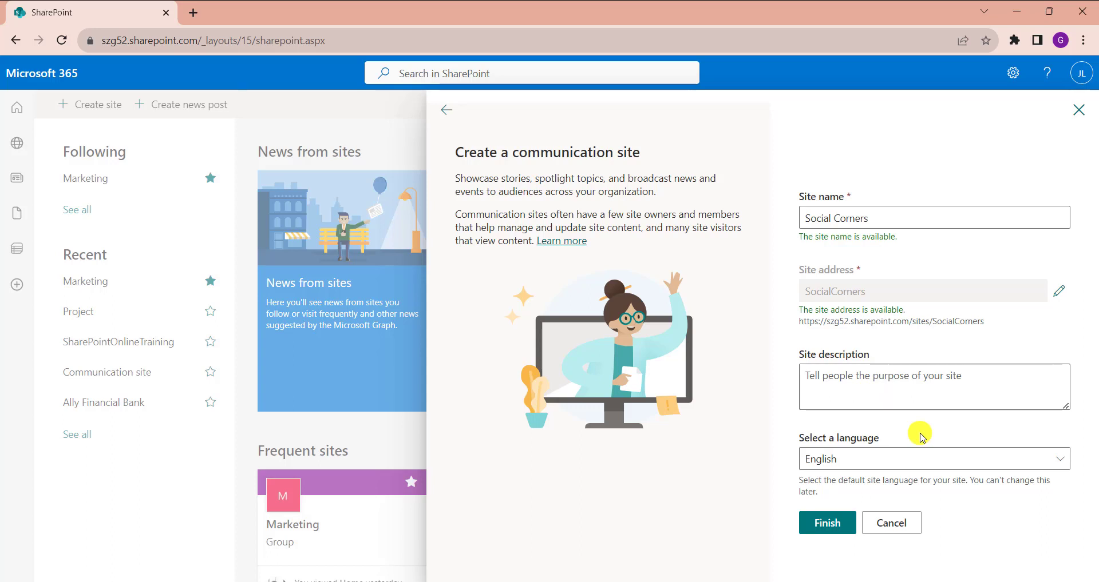
left_click(889, 465)
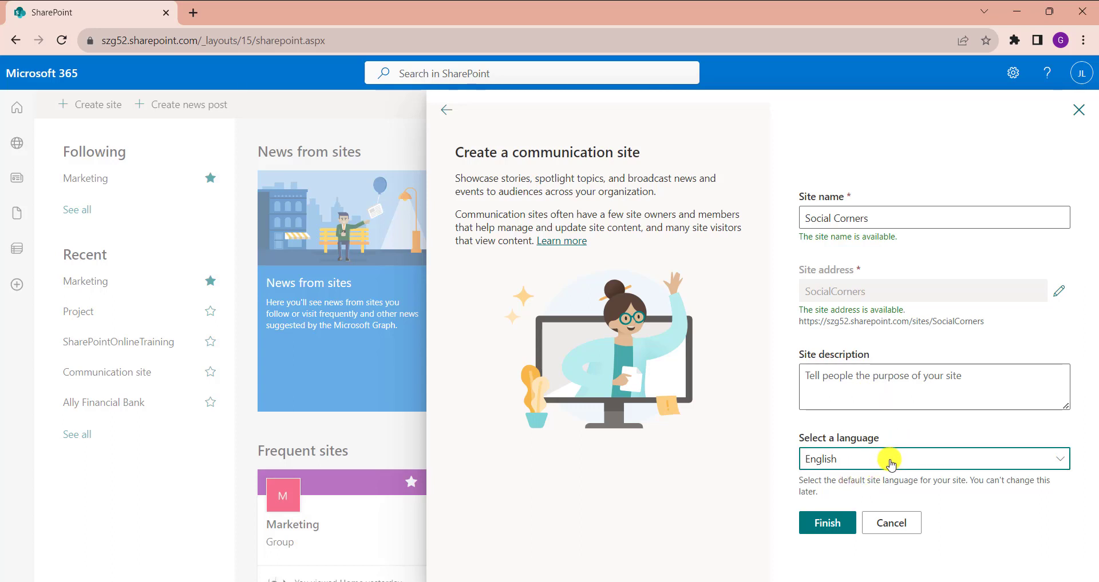
left_click(890, 465)
left_click(890, 465)
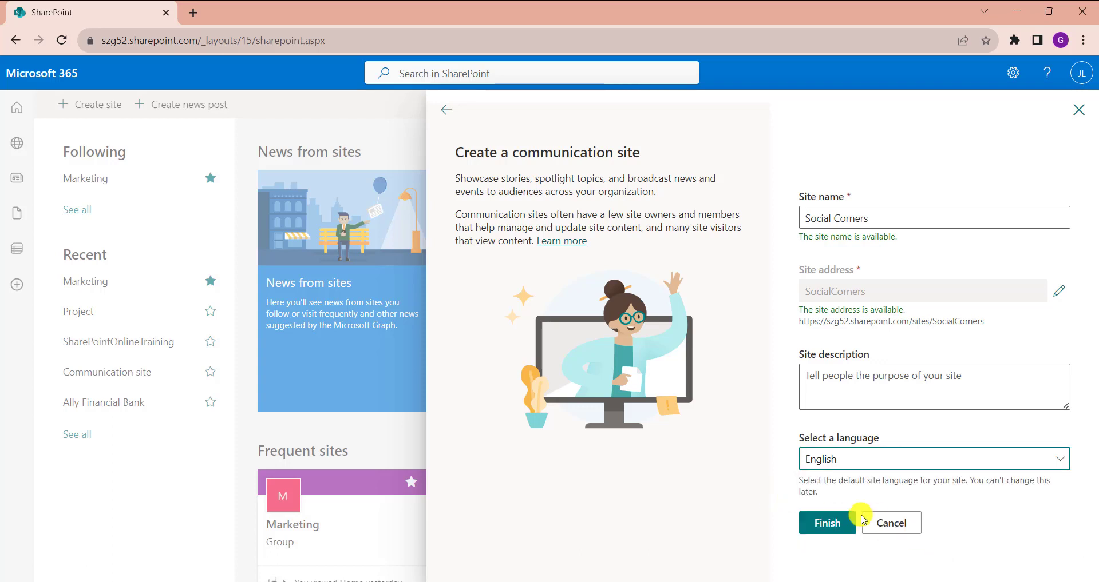
left_click(833, 525)
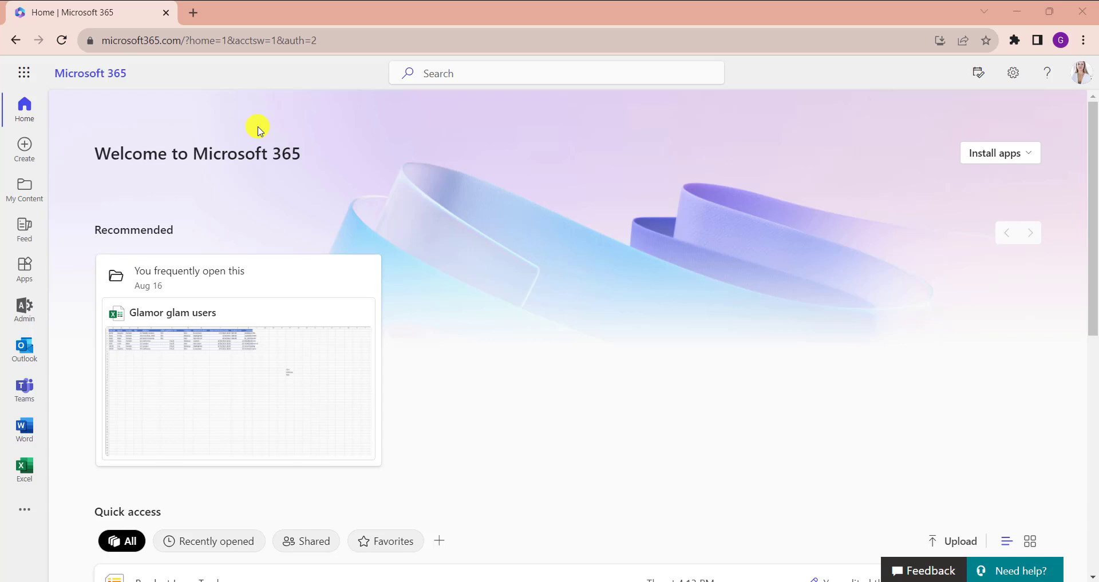
- Open the Microsoft 365 admin center from the Microsoft 365 home page and go to the SharePoint admin center
left_click(24, 73)
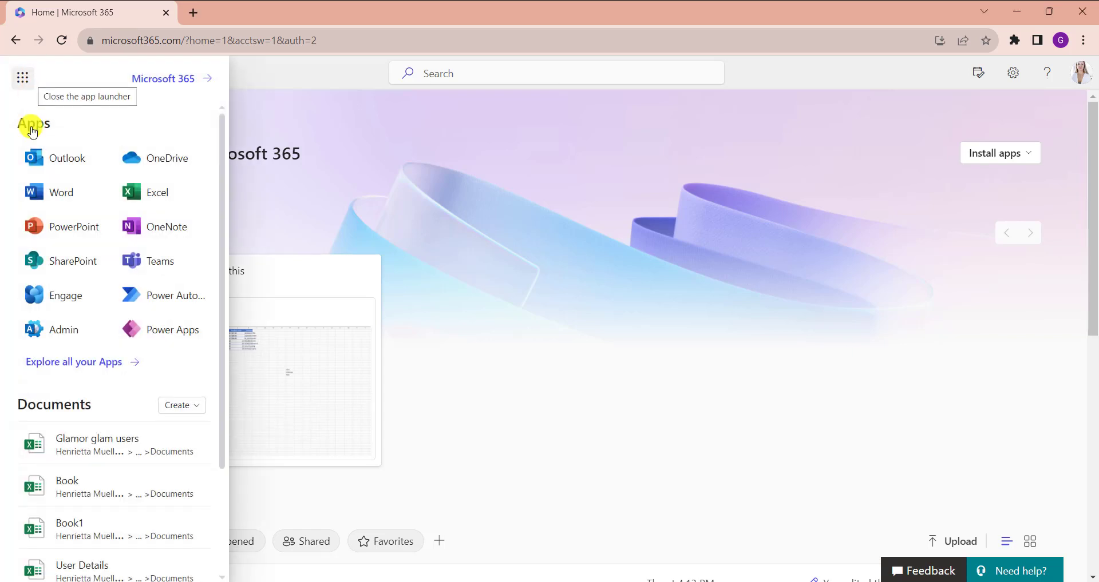
left_click(47, 332)
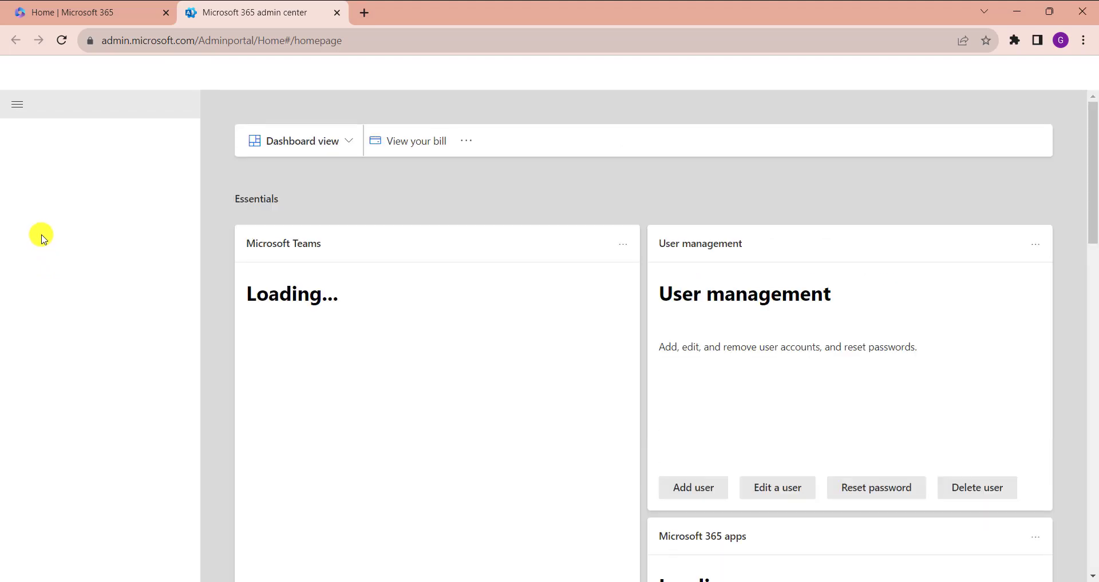
left_click(11, 258)
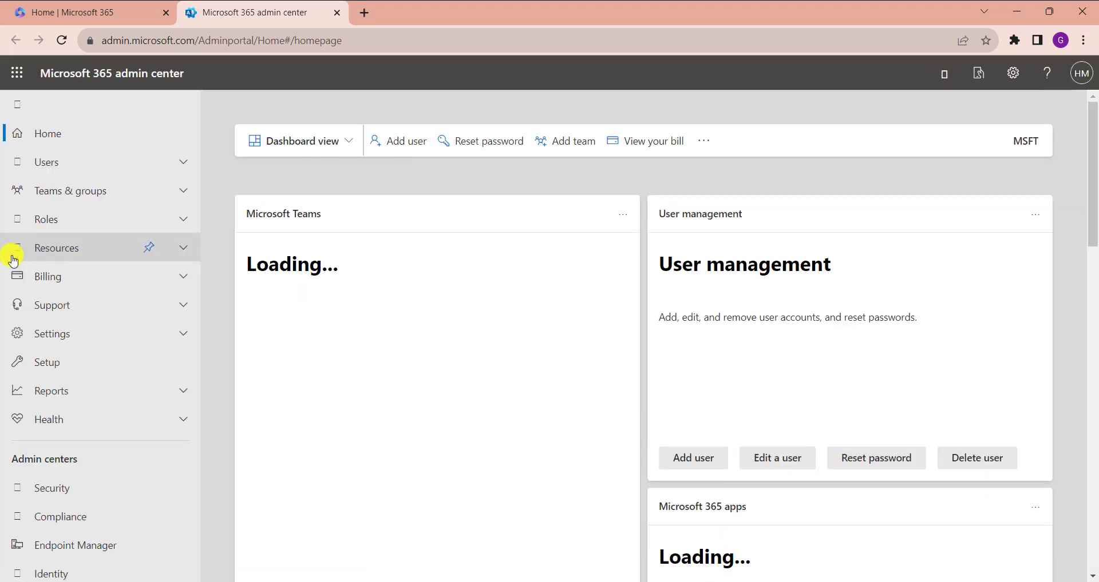
scroll(58, 389, "down", 3)
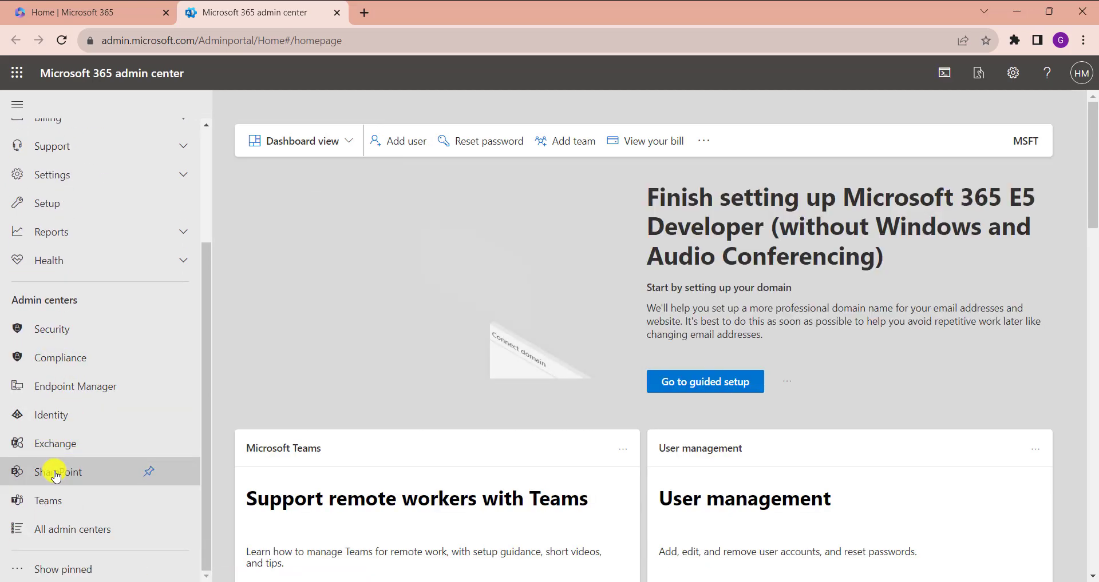
left_click(57, 472)
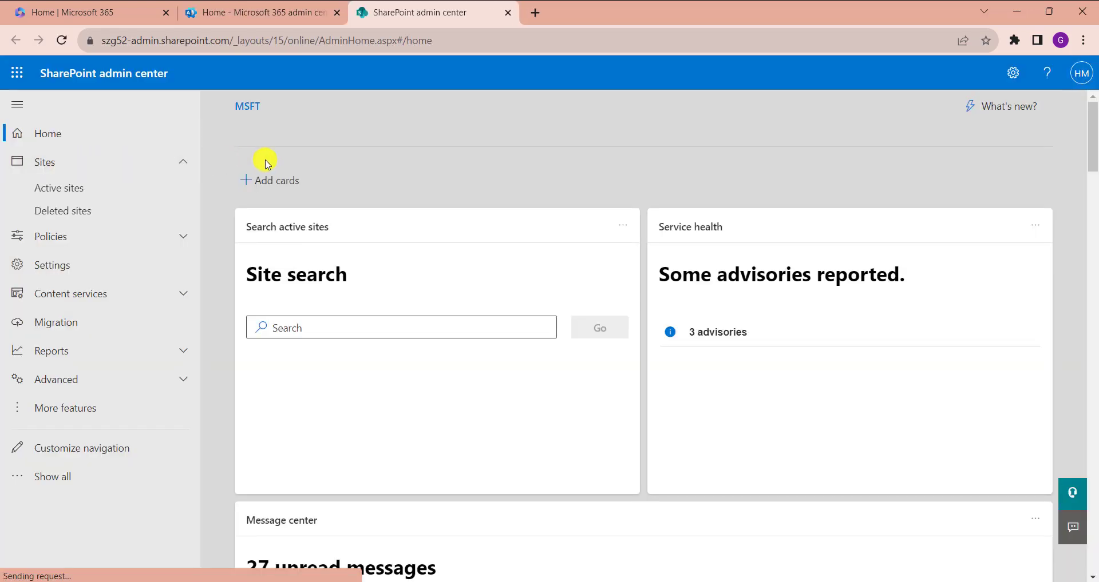
- Show the list of active sites in the SharePoint admin center
left_click(115, 163)
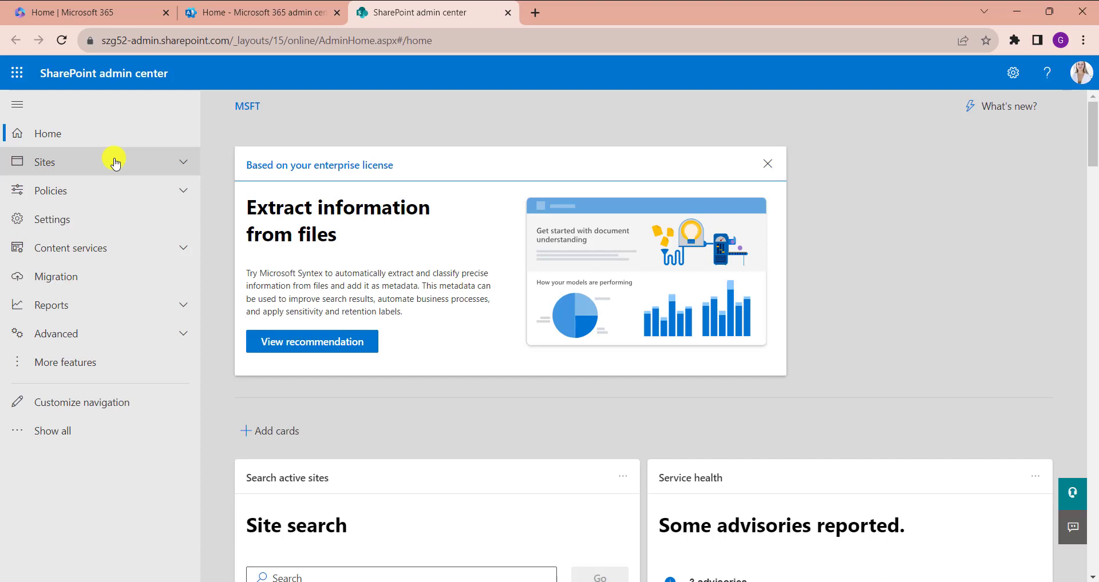
left_click(115, 163)
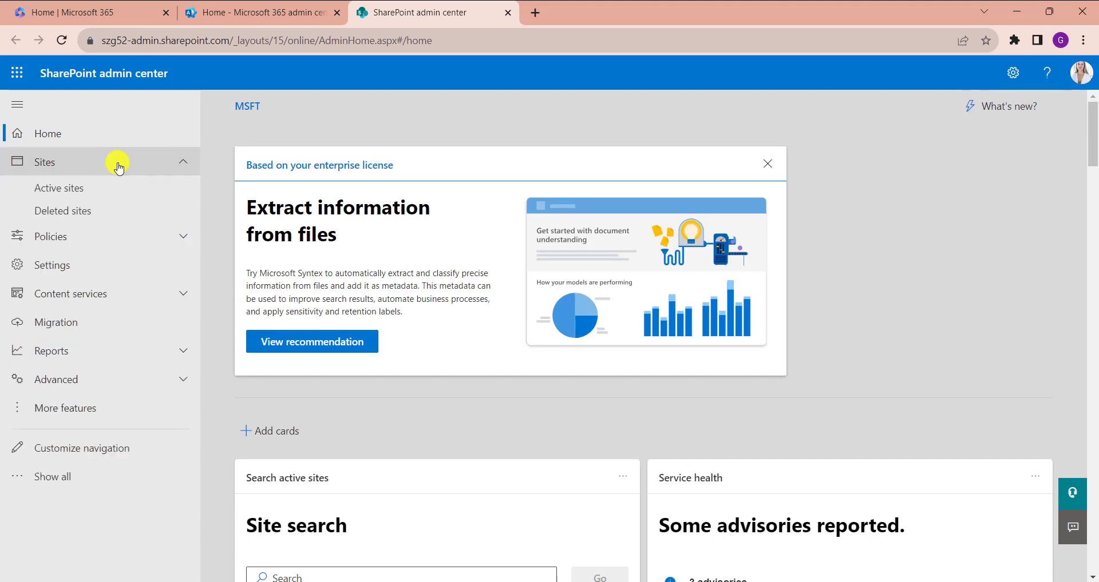
left_click(59, 189)
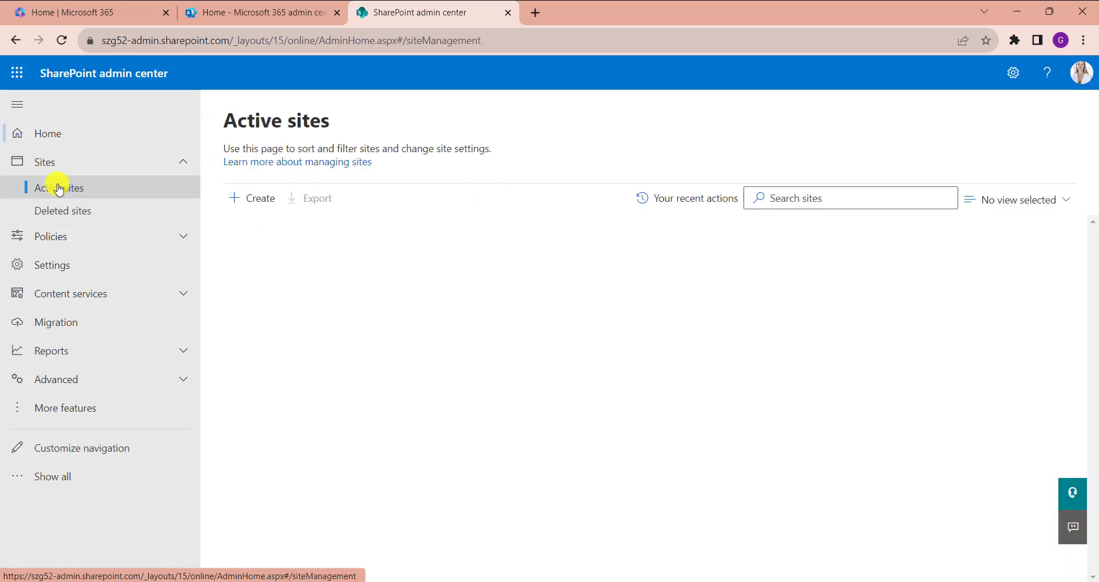
- Start creating a communication site from the active sites list and name it Project Site
left_click(250, 200)
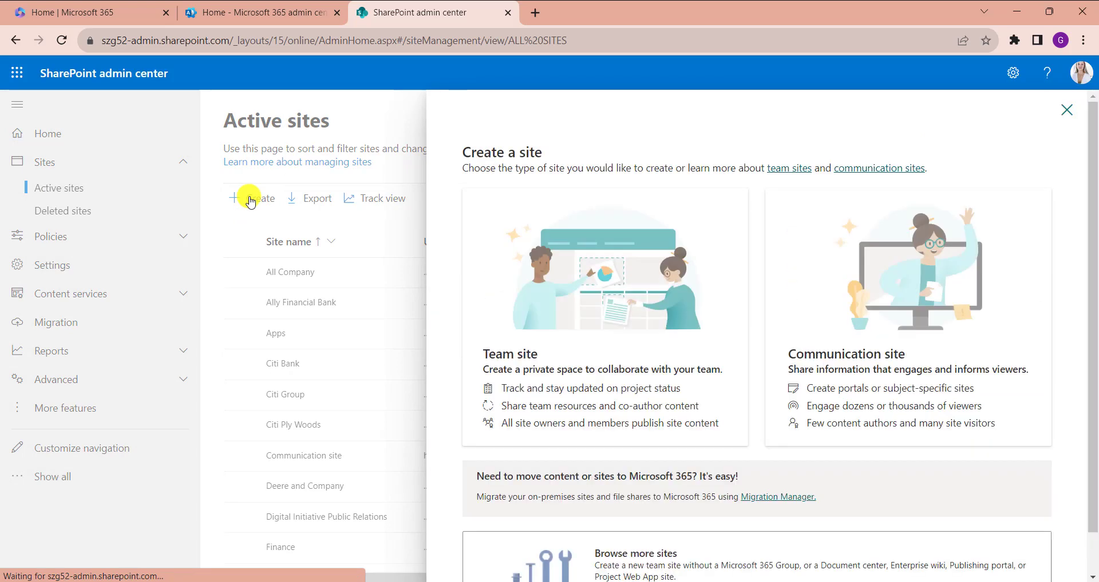
left_click(944, 295)
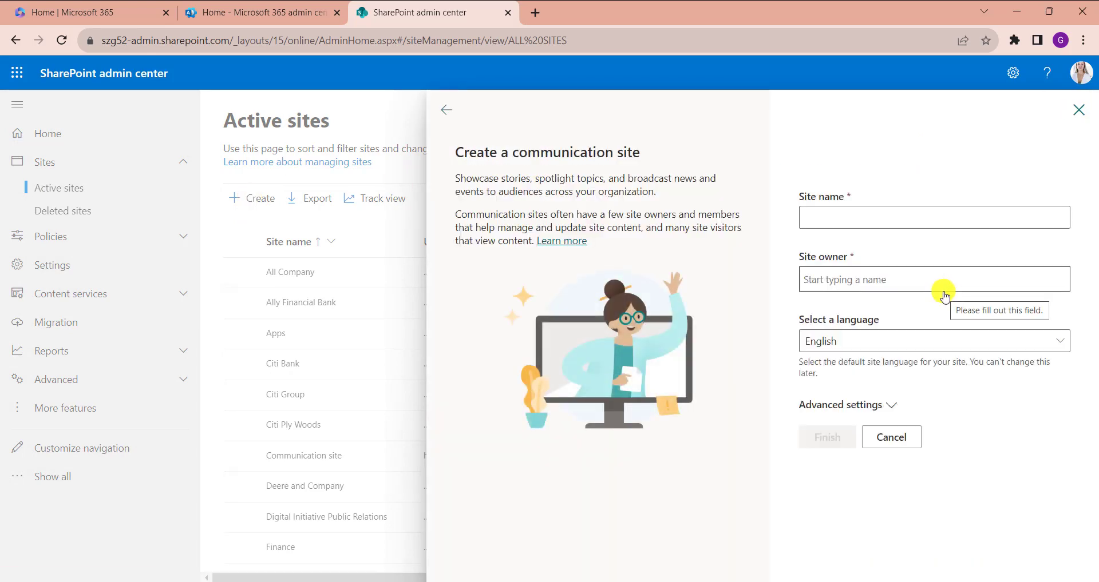
left_click(825, 221)
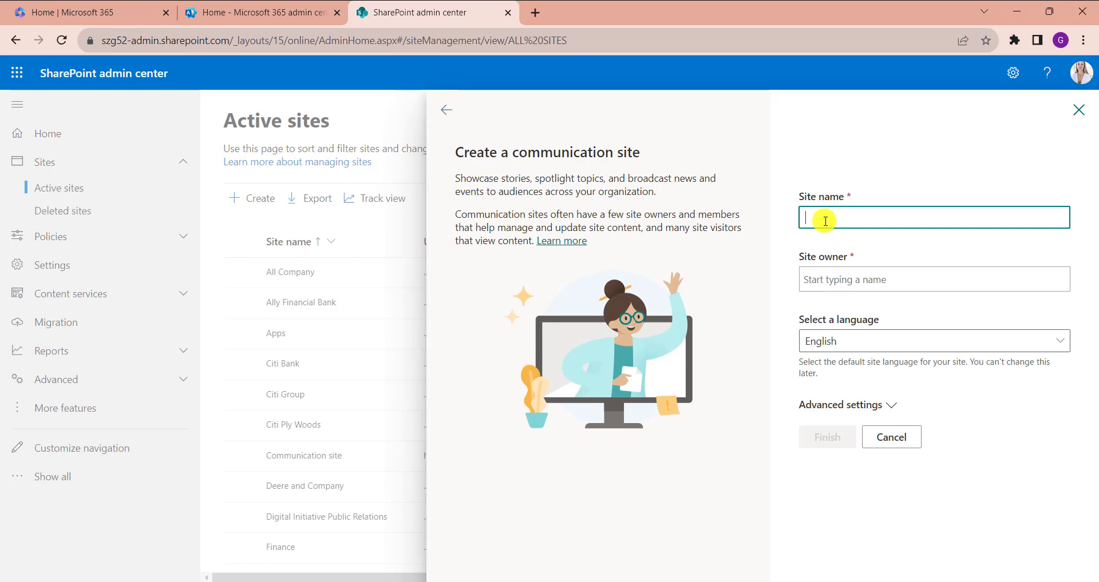
type("P")
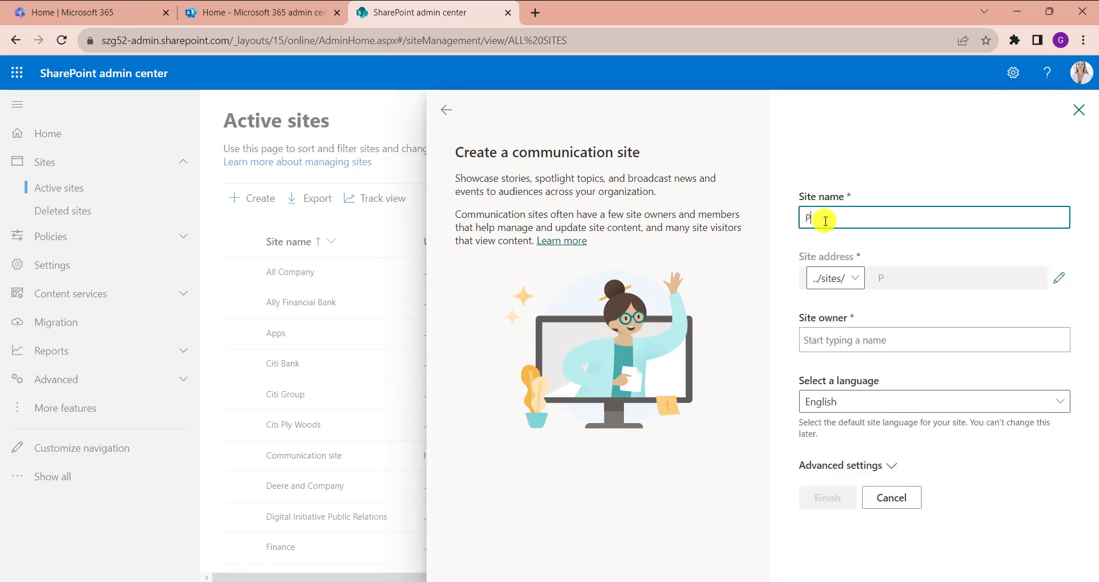
type("roject Site")
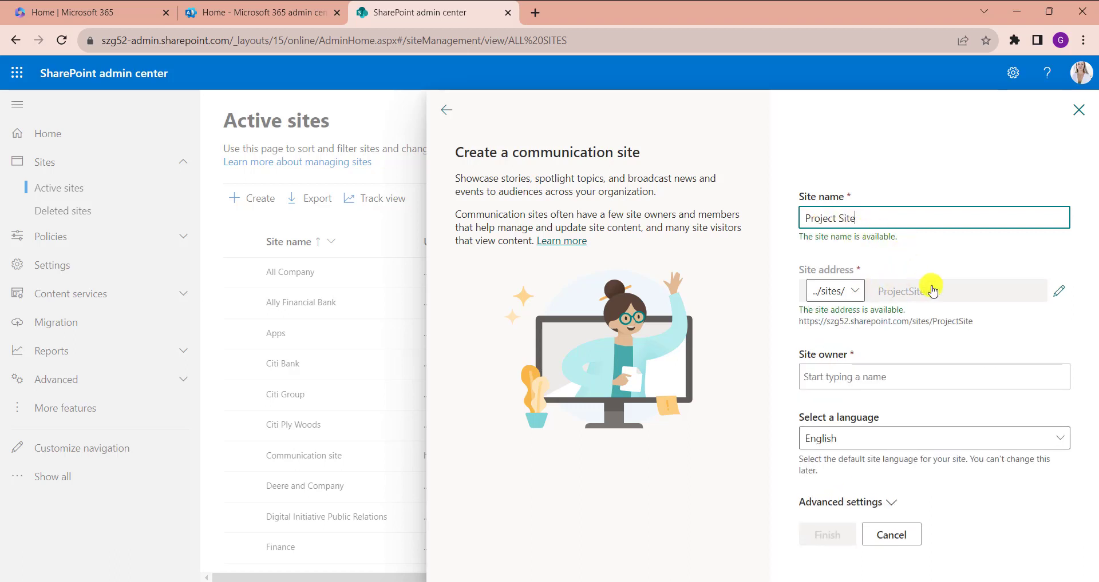
- Assign the suggested developer account as the site owner and keep English as the site language
left_click(842, 375)
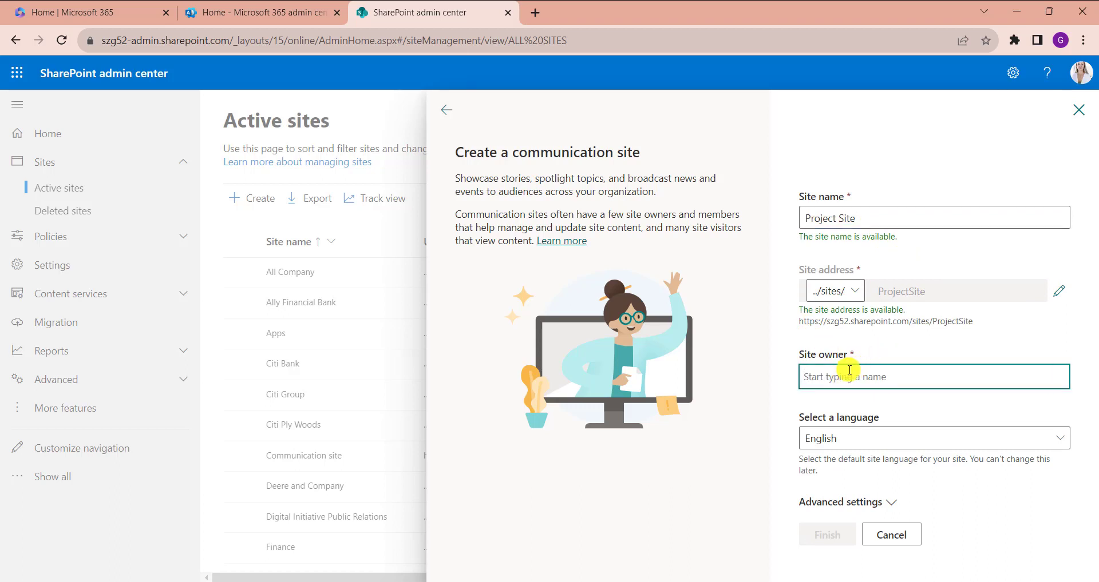
type("he")
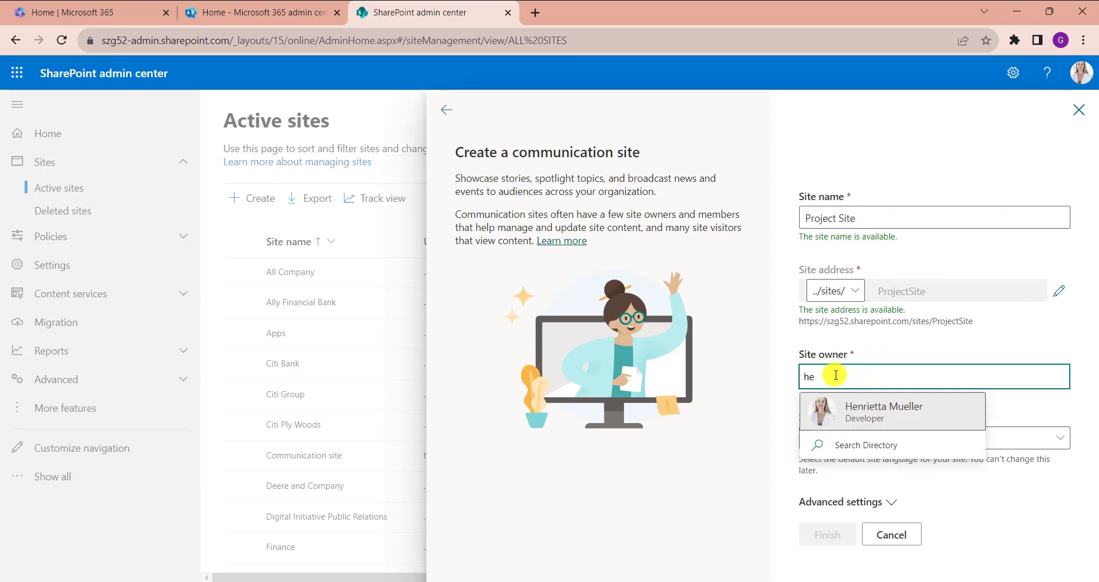
left_click(842, 410)
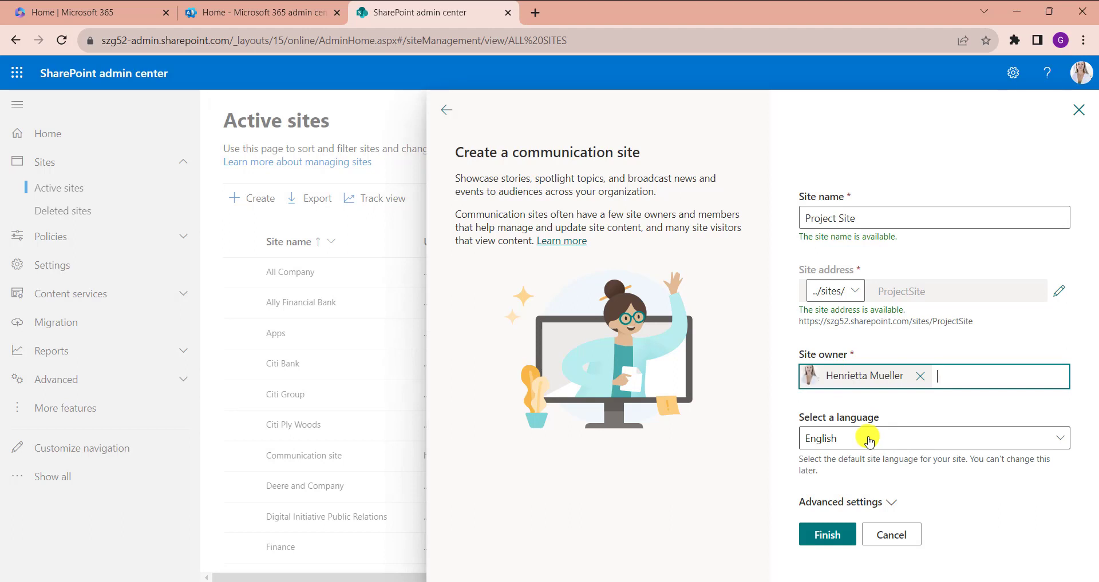
left_click(868, 441)
left_click(868, 440)
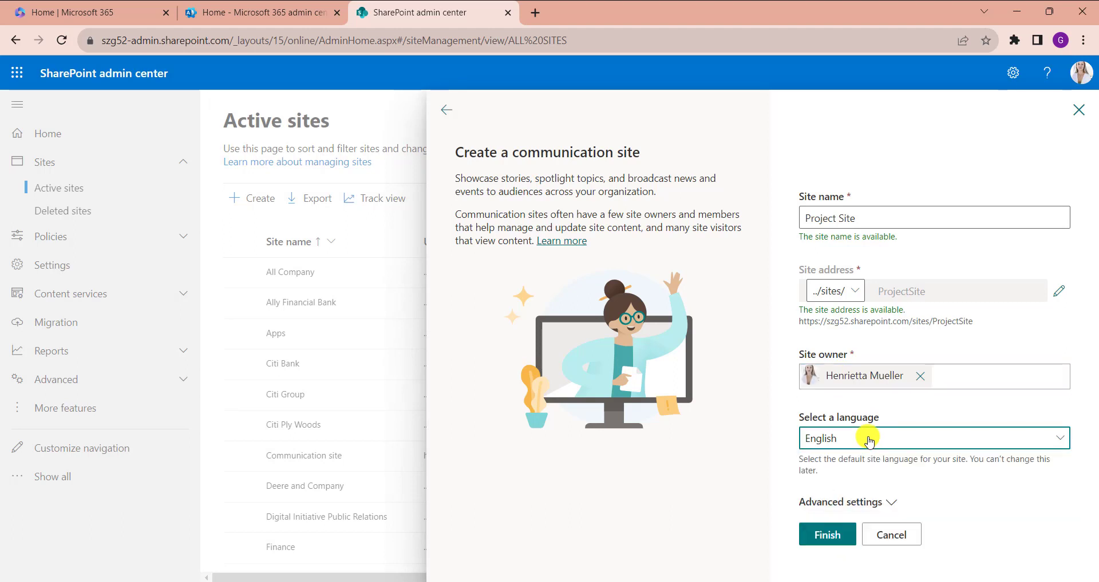
- Finish creating the site with the default advanced settings and open Project Site through its URL in the active sites list
left_click(846, 504)
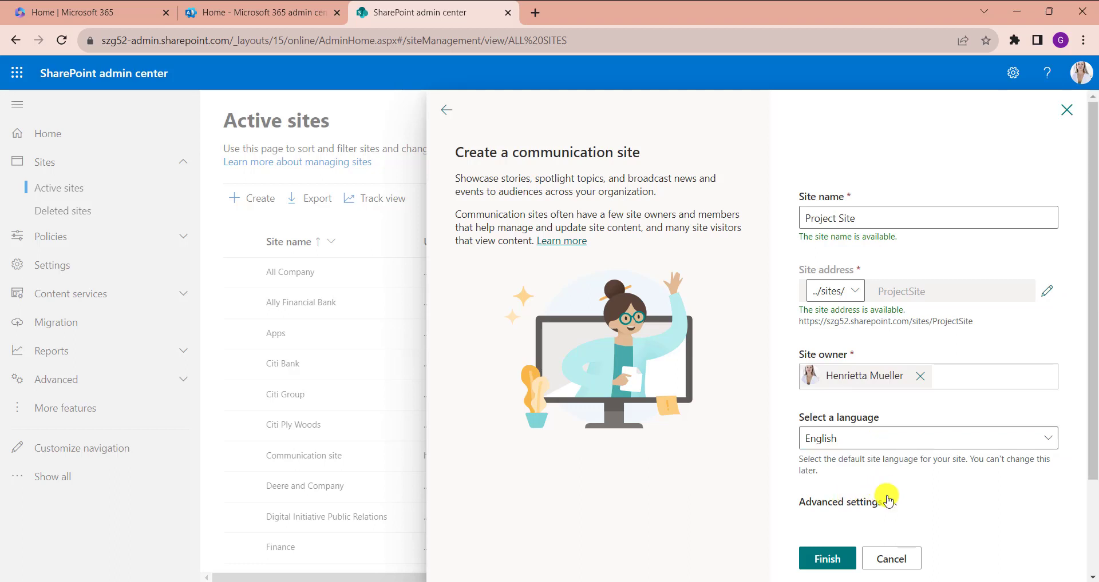
scroll(886, 457, "down", 2)
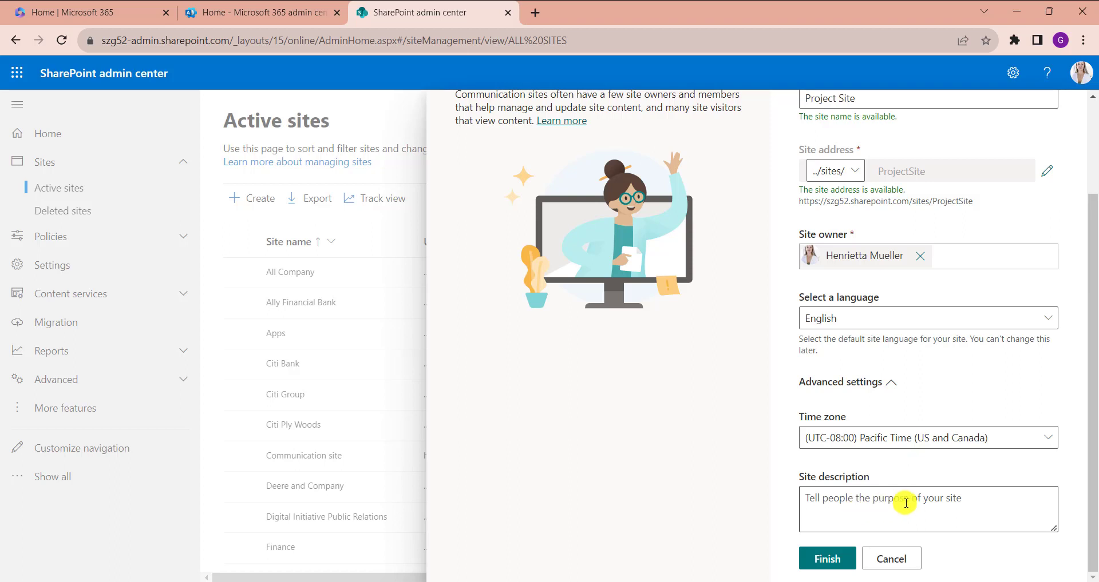
left_click(835, 560)
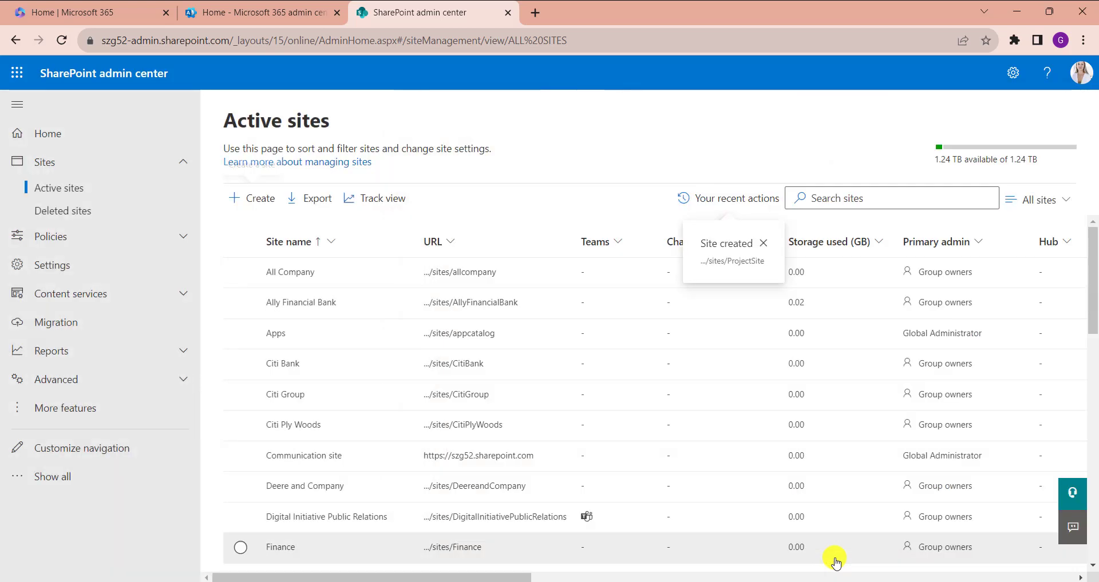
left_click(451, 433)
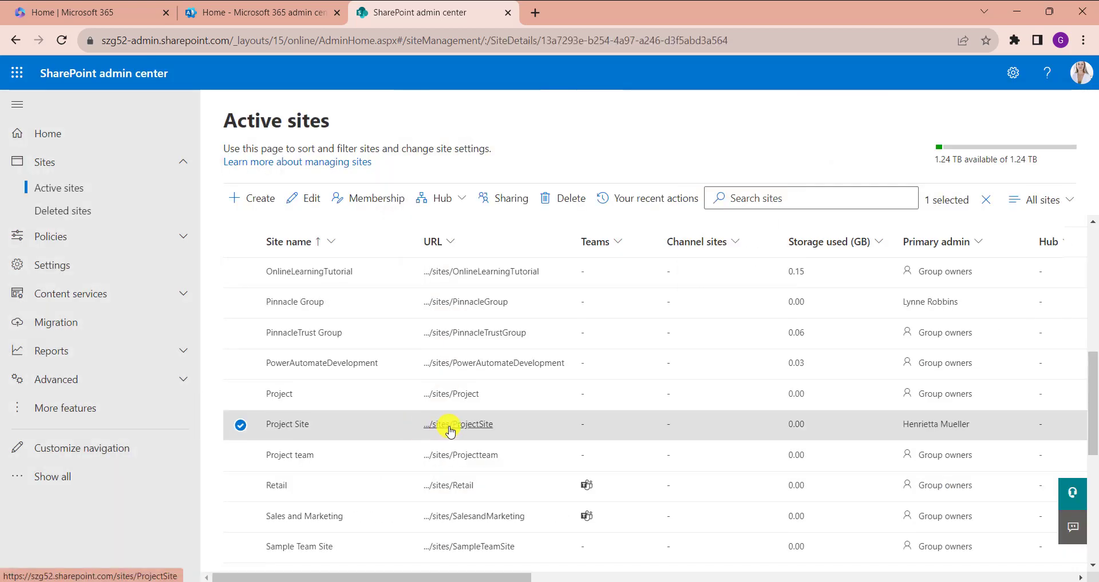